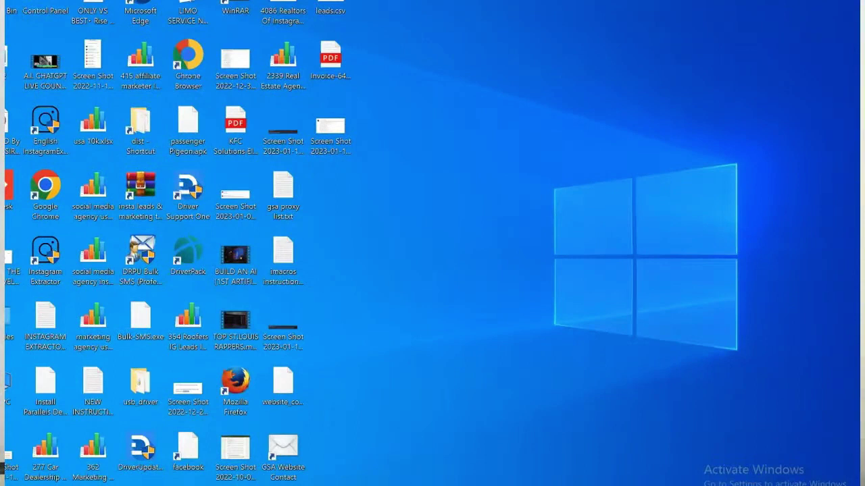
Open File Explorer's Quick access and select the newest insta leads .rar archive.
{"action": "key", "text": "super+e"}
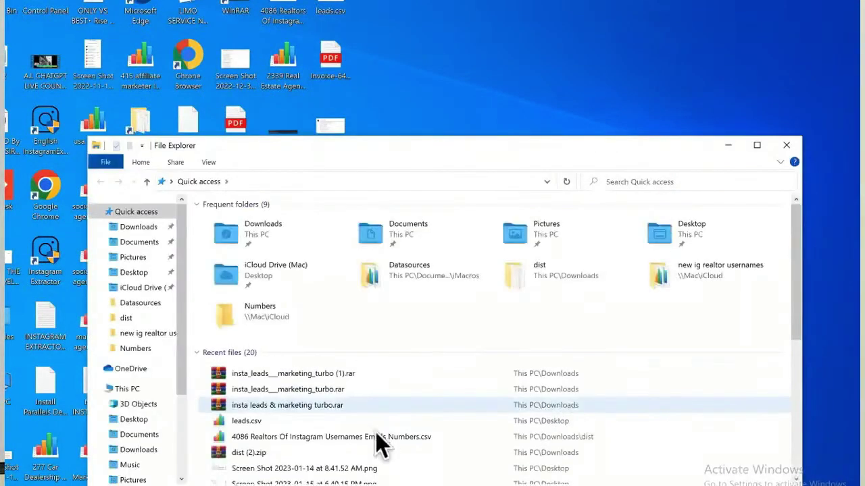
{"action": "left_click", "coordinate": [332, 375]}
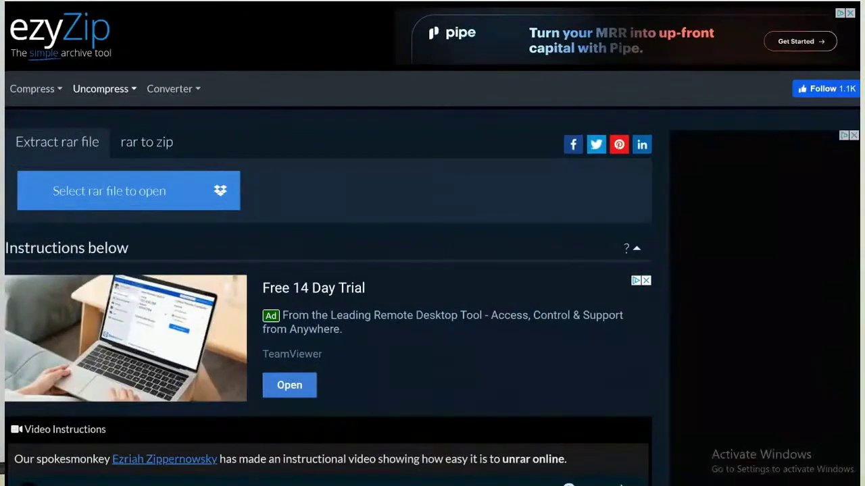
Return to the 'unzip rar files free' Google results and open ezyZip's Extract RAR Files Online page.
{"action": "key", "text": "alt+Left"}
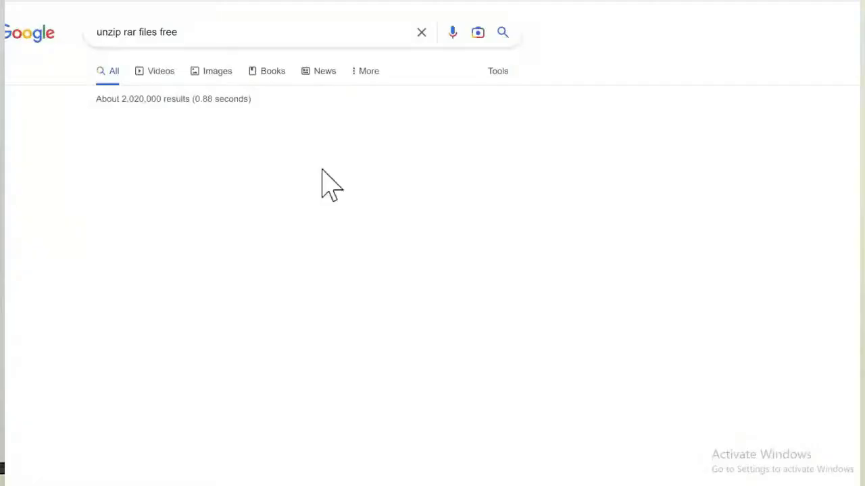
{"action": "scroll", "coordinate": [329, 169], "scroll_direction": "down", "scroll_amount": 3}
{"action": "scroll", "coordinate": [217, 31], "scroll_direction": "up", "scroll_amount": 1}
{"action": "scroll", "coordinate": [216, 30], "scroll_direction": "up", "scroll_amount": 8}
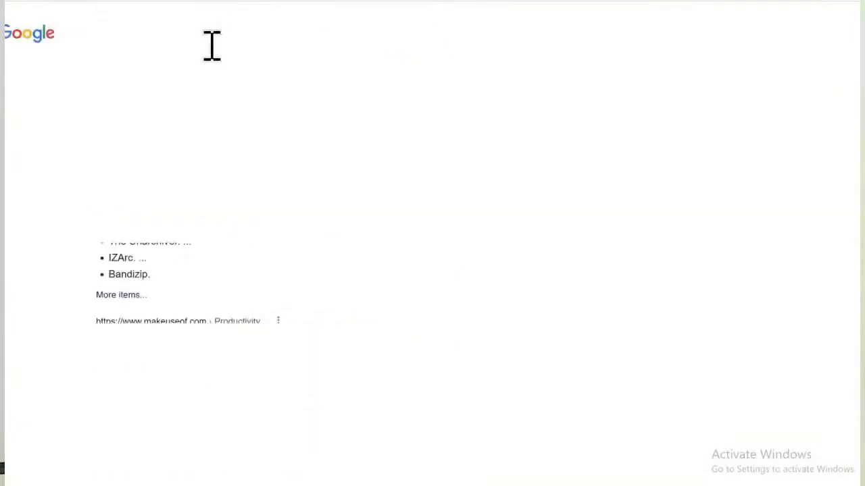
{"action": "triple_click", "coordinate": [178, 31]}
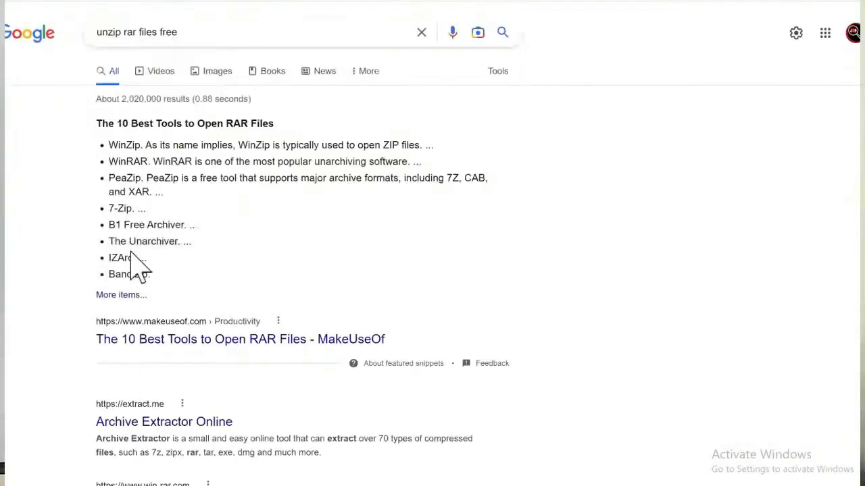
{"action": "scroll", "coordinate": [139, 270], "scroll_direction": "down", "scroll_amount": 4}
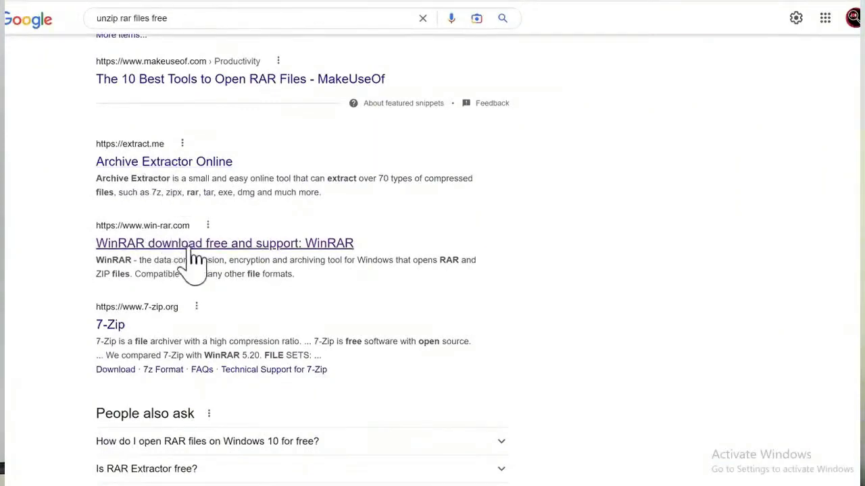
{"action": "scroll", "coordinate": [216, 281], "scroll_direction": "down", "scroll_amount": 4}
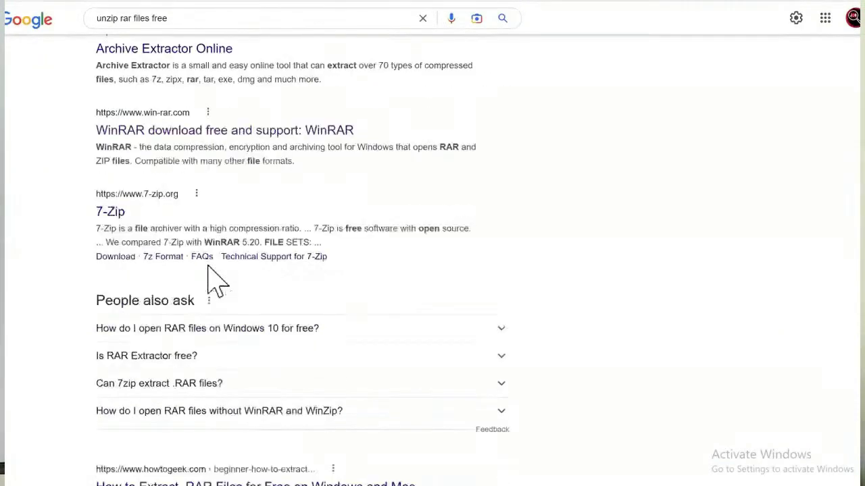
{"action": "scroll", "coordinate": [211, 297], "scroll_direction": "down", "scroll_amount": 2}
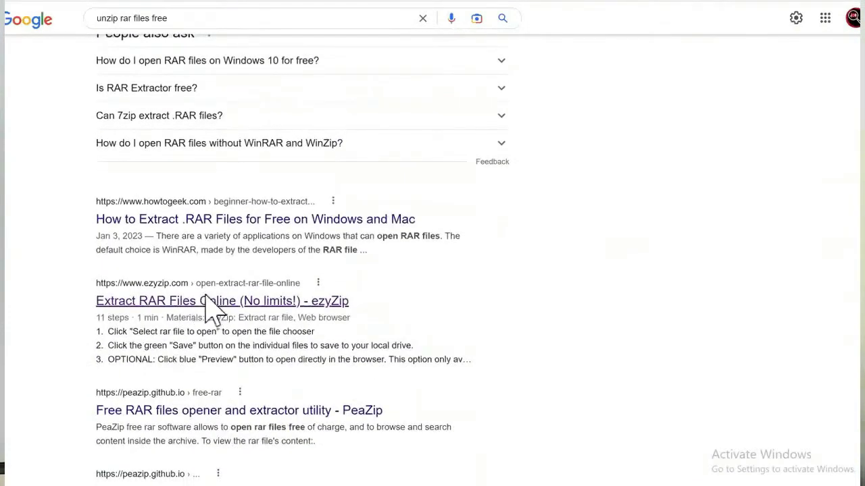
{"action": "left_click", "coordinate": [210, 307]}
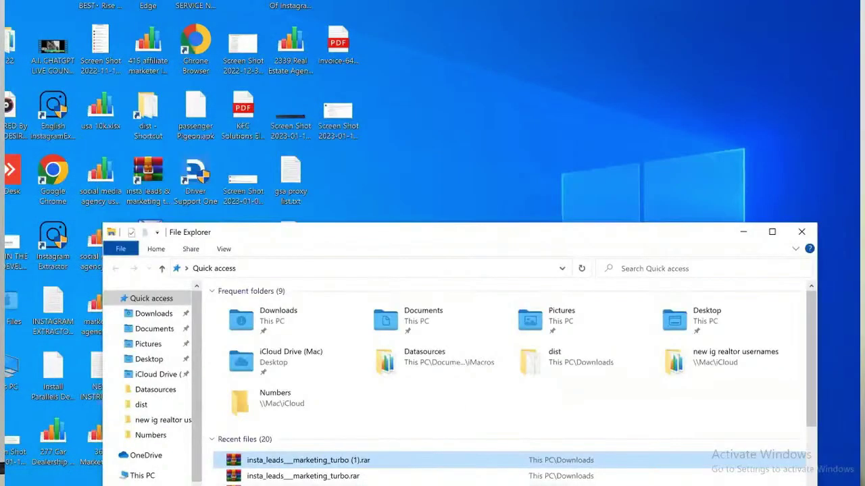
Arrange the File Explorer and ezyZip windows so both are visible.
{"action": "mouse_move", "coordinate": [370, 485]}
{"action": "left_click_drag", "start_coordinate": [347, 232], "coordinate": [348, 96]}
{"action": "left_click", "coordinate": [371, 483]}
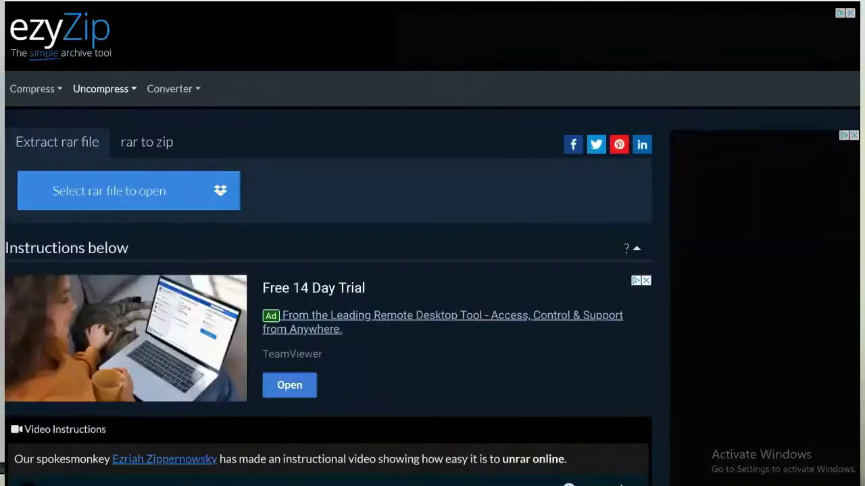
{"action": "key", "text": "alt+Tab"}
{"action": "left_click_drag", "start_coordinate": [511, 73], "coordinate": [572, 188]}
Drop insta_leads__marketing_turbo (1).rar onto ezyZip, enter the archive password, and decline saving it.
{"action": "left_click_drag", "start_coordinate": [473, 407], "coordinate": [94, 180]}
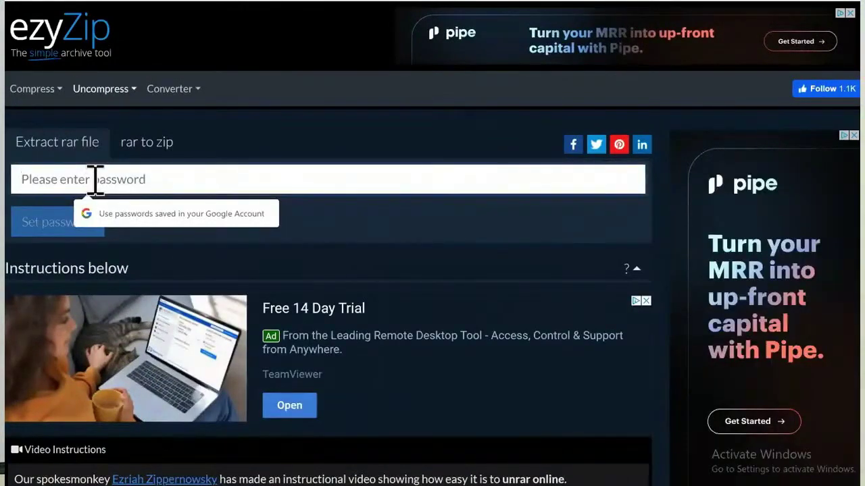
{"action": "type", "text": "1234"}
{"action": "key", "text": "Return"}
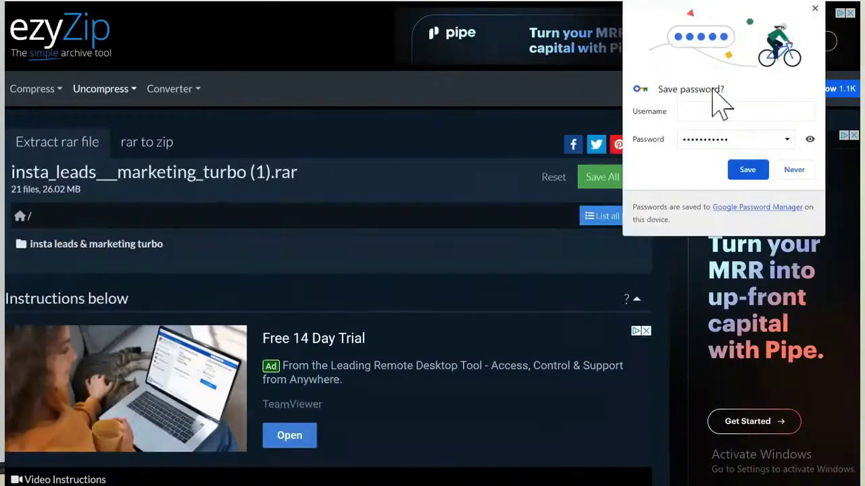
{"action": "left_click", "coordinate": [789, 168]}
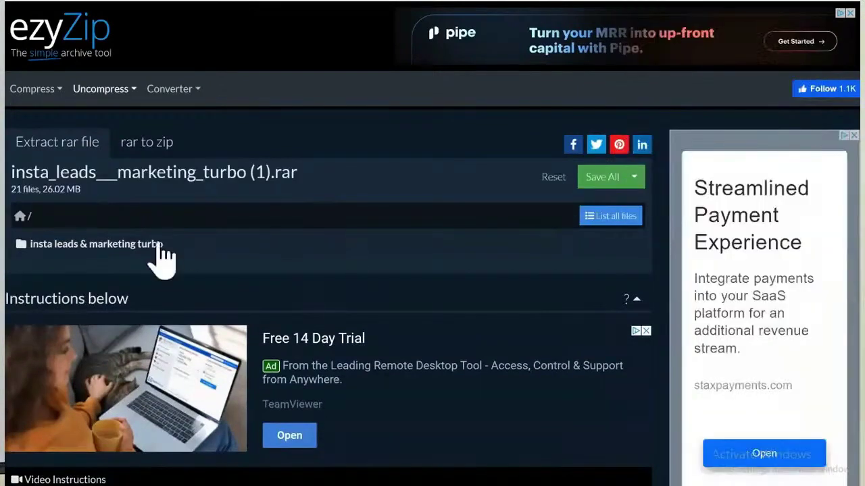
Browse the insta leads & marketing turbo folder's files, including Ultra Insta Extractor.exe, then minimize the browser.
{"action": "left_click", "coordinate": [142, 245]}
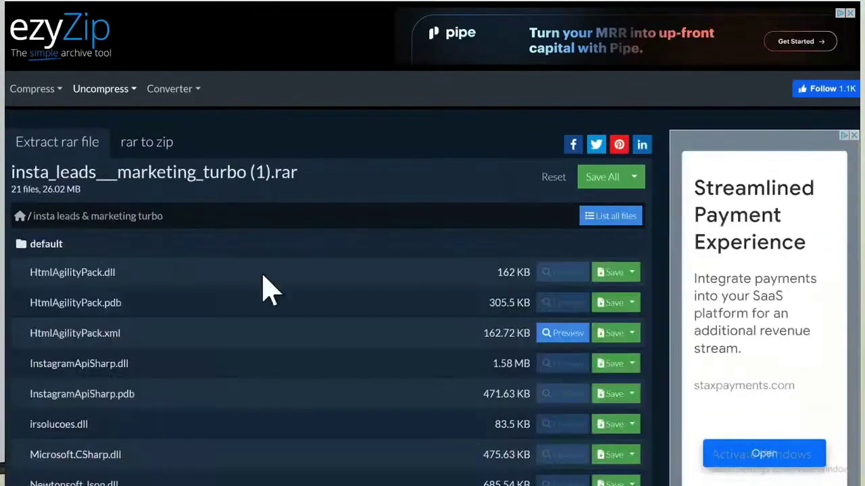
{"action": "scroll", "coordinate": [271, 290], "scroll_direction": "down", "scroll_amount": 2}
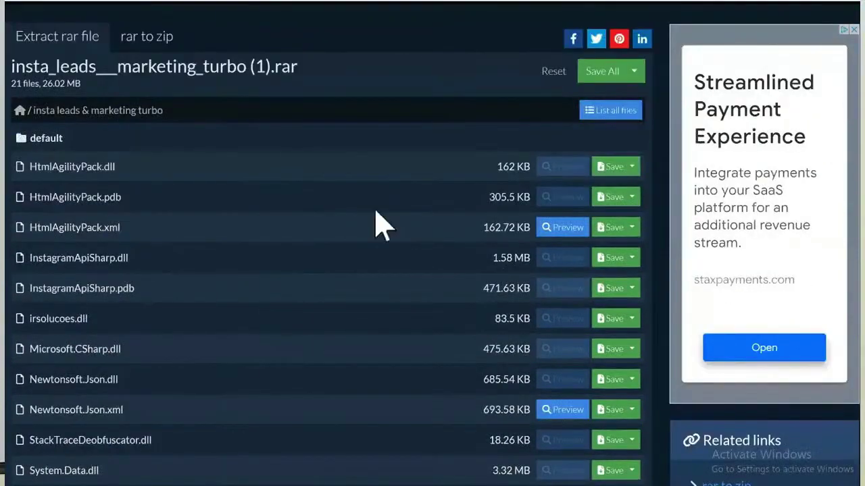
{"action": "scroll", "coordinate": [363, 171], "scroll_direction": "down", "scroll_amount": 1}
{"action": "scroll", "coordinate": [364, 170], "scroll_direction": "down", "scroll_amount": 1}
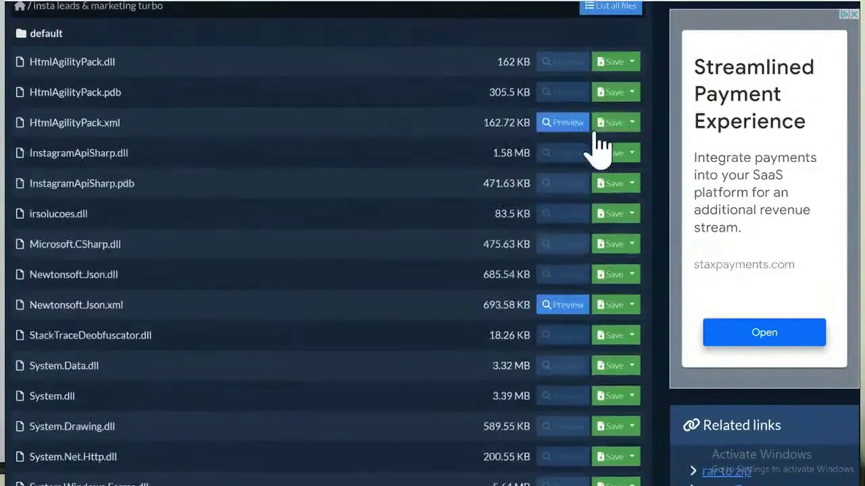
{"action": "scroll", "coordinate": [617, 131], "scroll_direction": "up", "scroll_amount": 3}
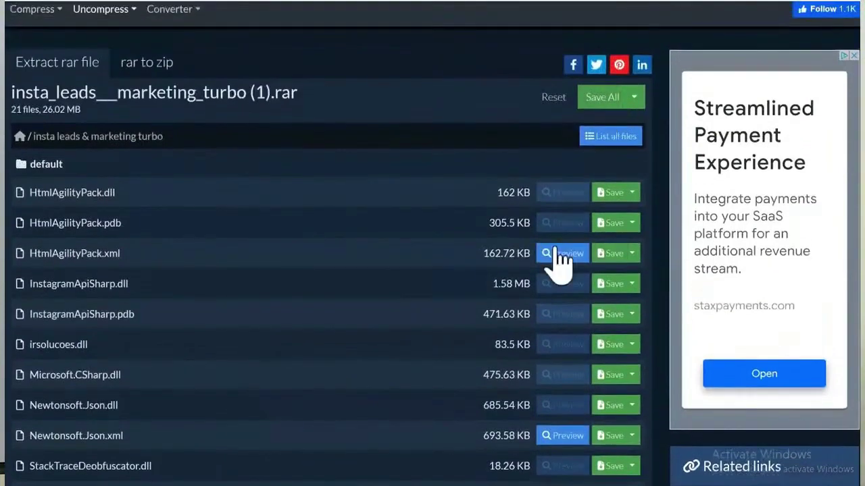
{"action": "scroll", "coordinate": [557, 199], "scroll_direction": "down", "scroll_amount": 1}
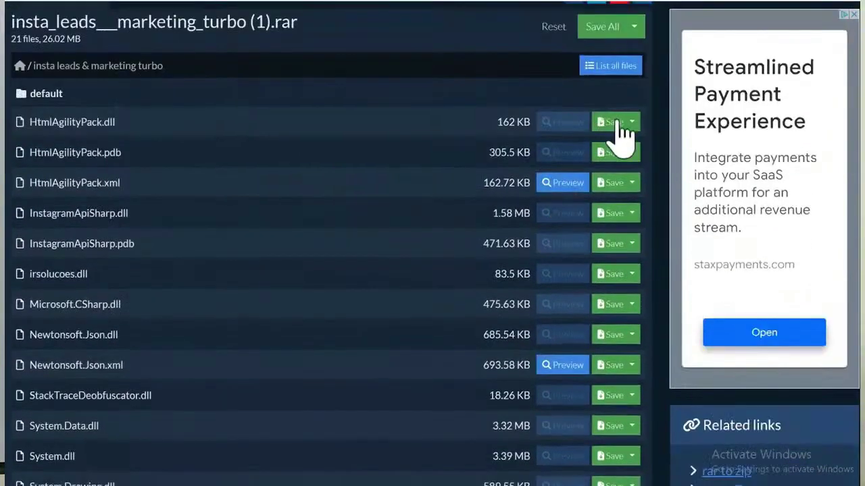
{"action": "scroll", "coordinate": [618, 187], "scroll_direction": "down", "scroll_amount": 2}
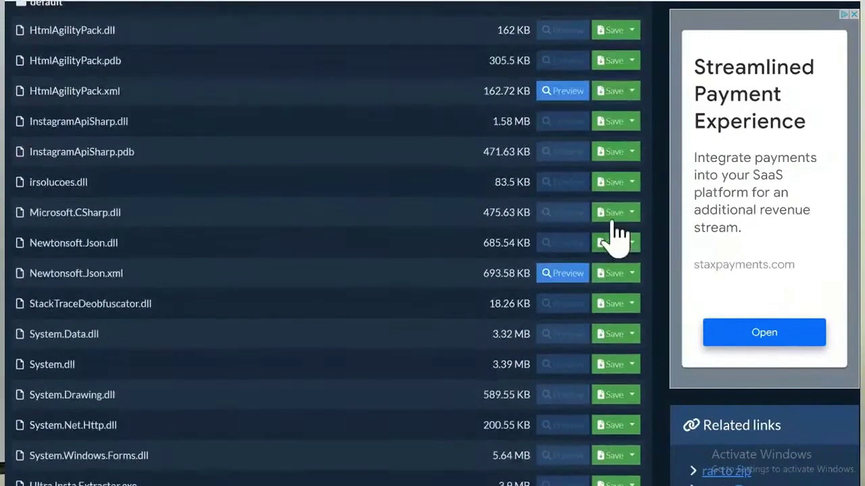
{"action": "scroll", "coordinate": [613, 226], "scroll_direction": "down", "scroll_amount": 3}
{"action": "scroll", "coordinate": [617, 232], "scroll_direction": "down", "scroll_amount": 2}
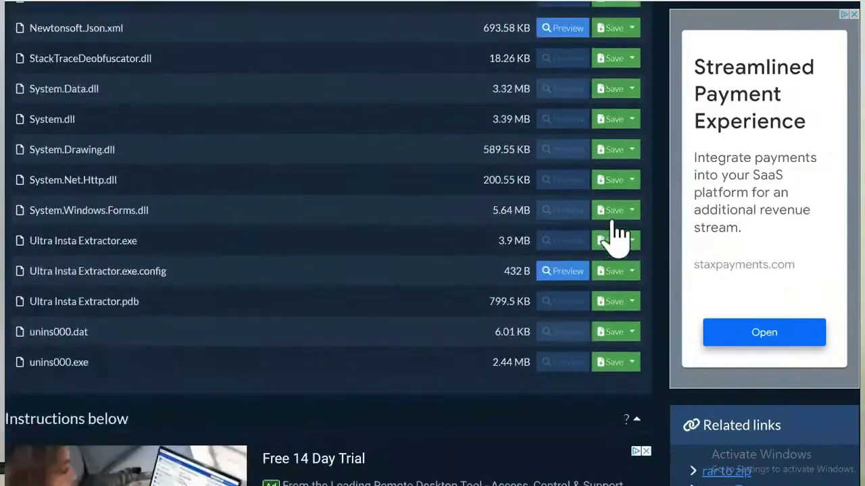
{"action": "mouse_move", "coordinate": [615, 223]}
{"action": "left_mouse_down"}
{"action": "mouse_move", "coordinate": [587, 241]}
{"action": "mouse_move", "coordinate": [616, 239]}
{"action": "left_mouse_up"}
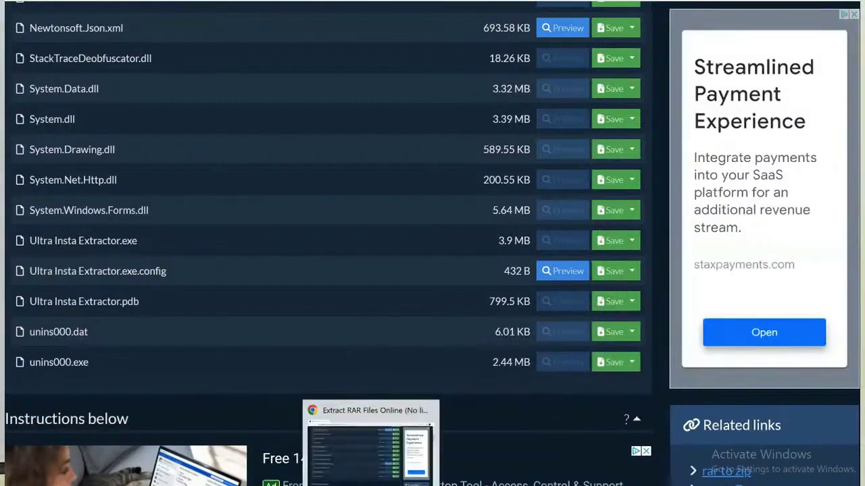
{"action": "left_click", "coordinate": [370, 485]}
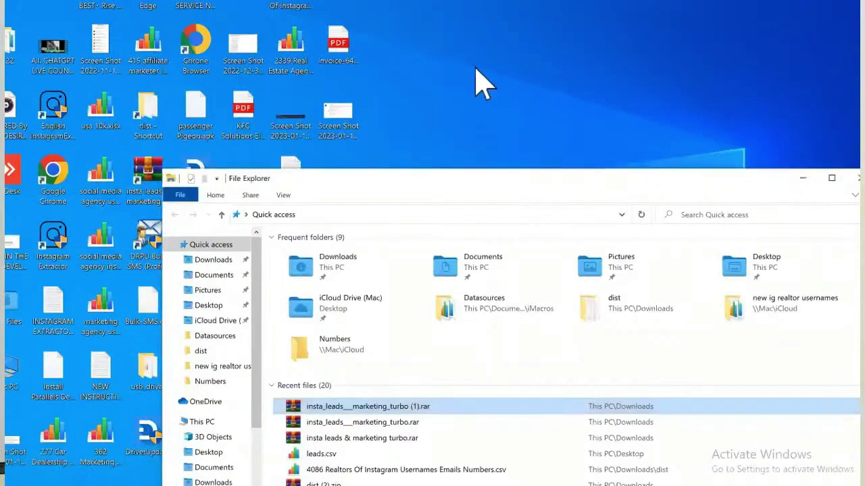
Open insta_leads__marketing_turbo (1).rar in WinRAR and dismiss the evaluation reminder.
{"action": "left_click_drag", "start_coordinate": [513, 185], "coordinate": [472, 59]}
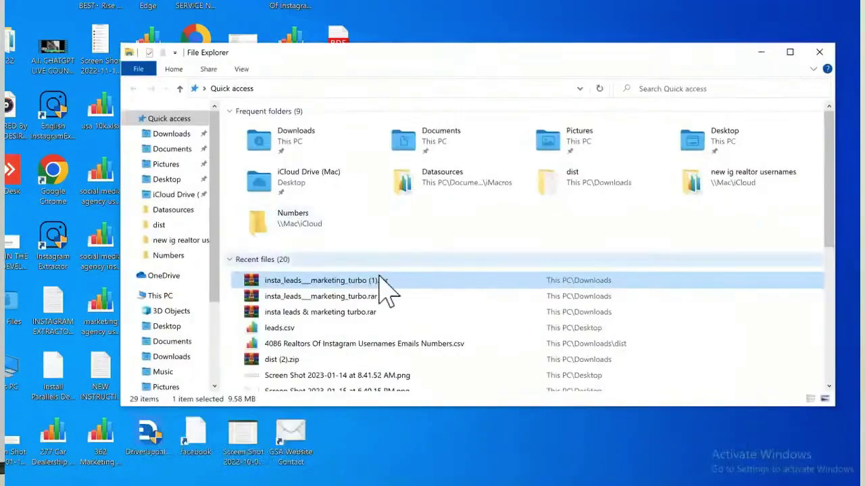
{"action": "scroll", "coordinate": [395, 371], "scroll_direction": "down", "scroll_amount": 4}
{"action": "scroll", "coordinate": [395, 375], "scroll_direction": "up", "scroll_amount": 4}
{"action": "scroll", "coordinate": [395, 373], "scroll_direction": "up", "scroll_amount": 1}
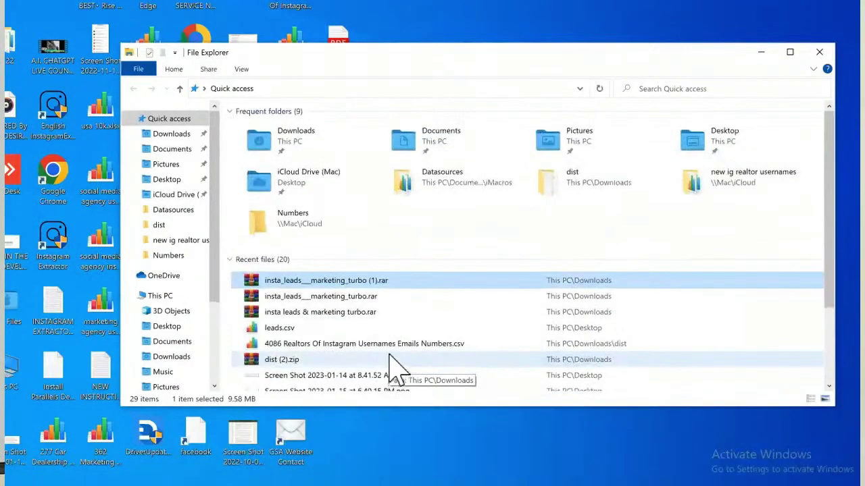
{"action": "double_click", "coordinate": [403, 281]}
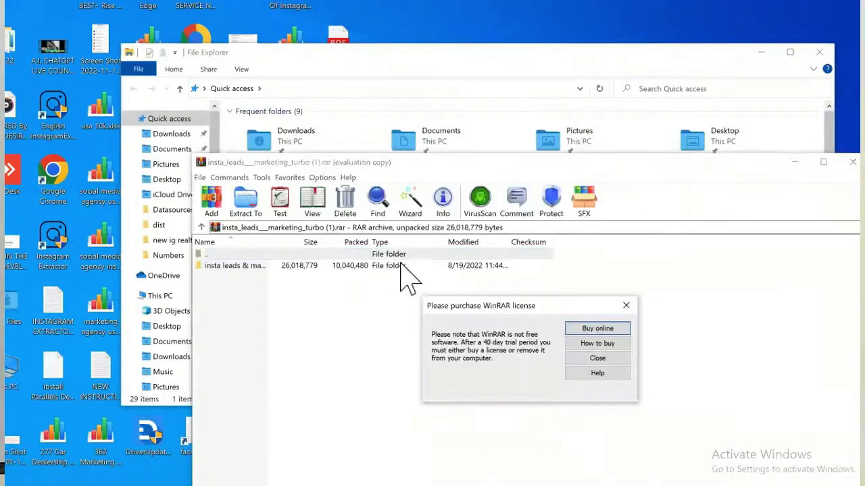
{"action": "left_click", "coordinate": [626, 306]}
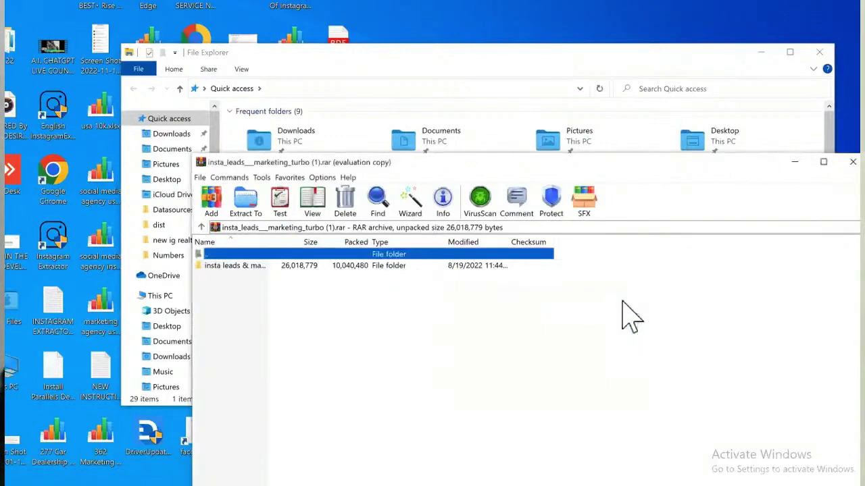
Open the insta leads & marketing turbo folder and raise the window to show all 20 files.
{"action": "left_click", "coordinate": [352, 267]}
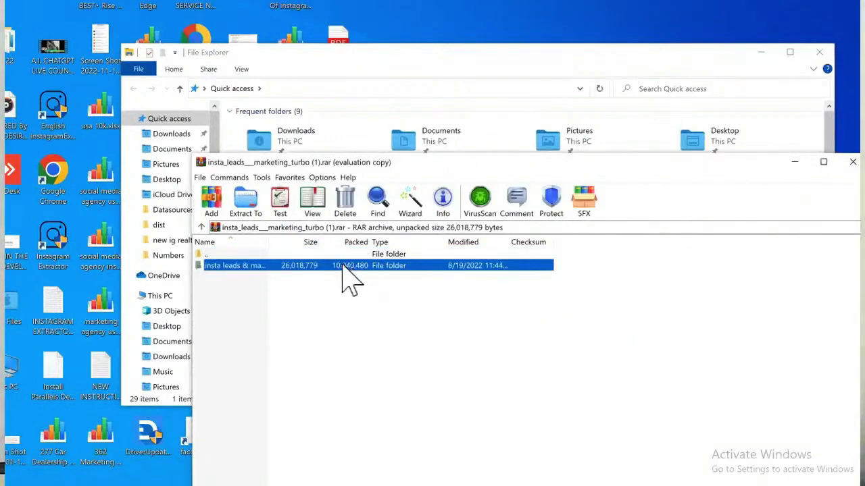
{"action": "double_click", "coordinate": [342, 273]}
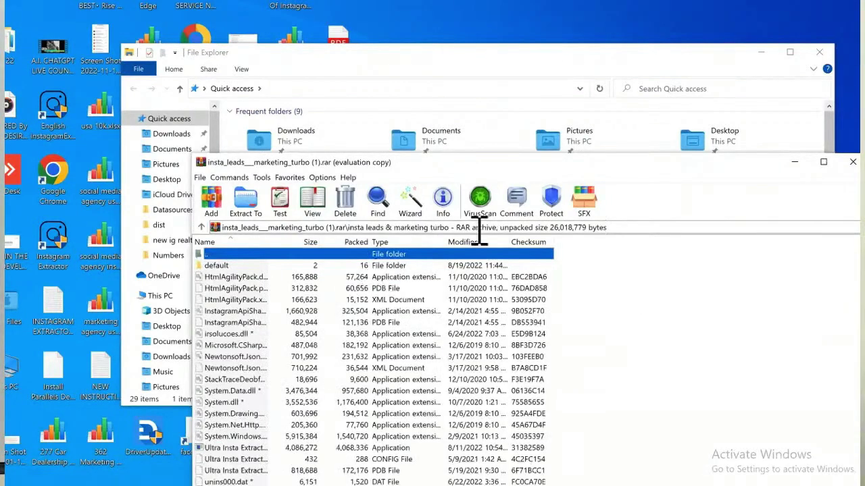
{"action": "left_click_drag", "start_coordinate": [669, 176], "coordinate": [624, 41]}
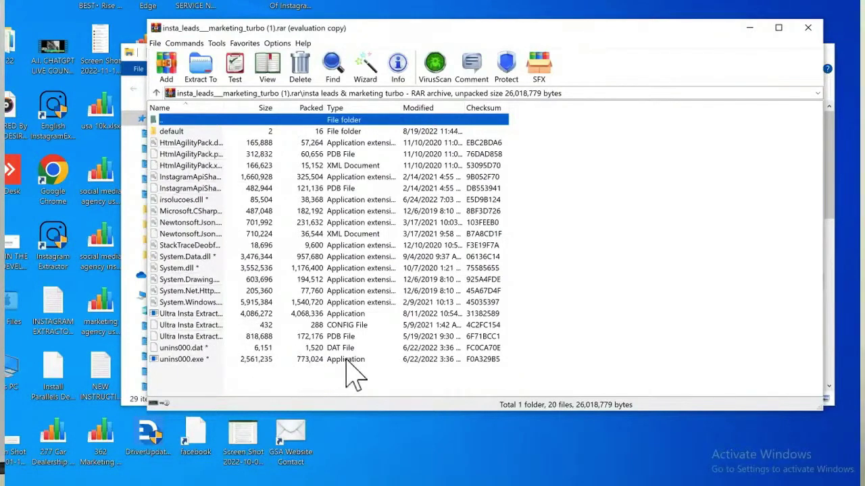
Run Ultra Insta Extractor from the archive, confirming the archive password so it extracts.
{"action": "double_click", "coordinate": [344, 314]}
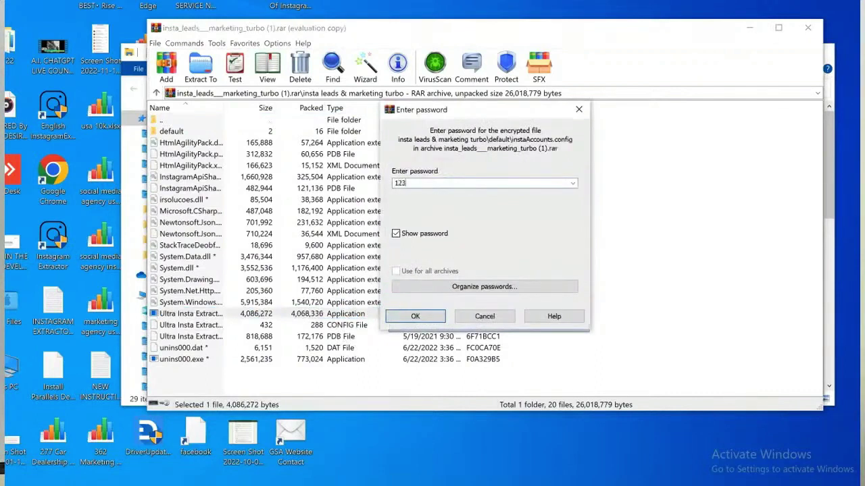
{"action": "left_click", "coordinate": [415, 317]}
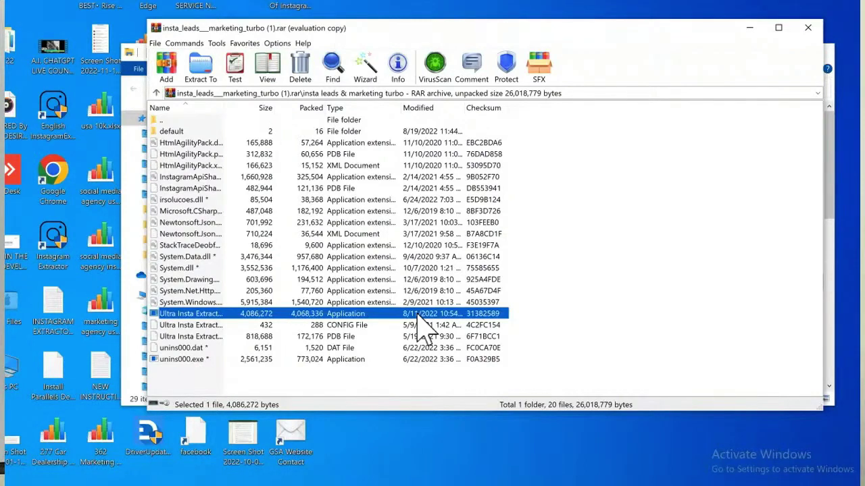
Launch Ultra Insta Extractor and nudge the Insta Marketing & Leads Turbo window down and right.
{"action": "double_click", "coordinate": [418, 313]}
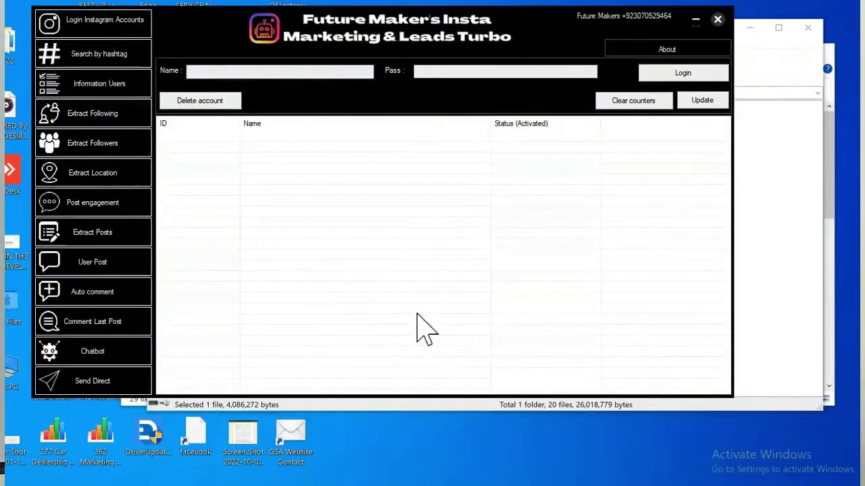
{"action": "left_click_drag", "start_coordinate": [506, 46], "coordinate": [538, 89]}
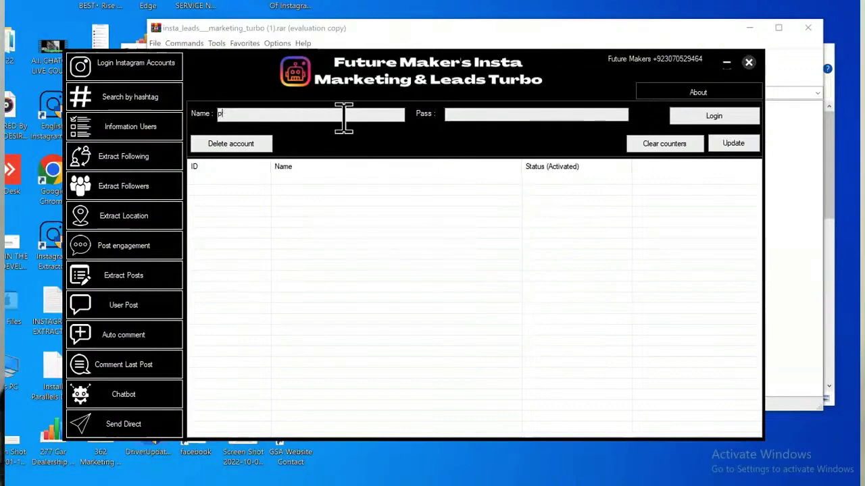
Enter the Instagram username and password, attempt login twice, dismissing both BadPassword errors.
{"action": "type", "text": "fitpositioningagencyceo"}
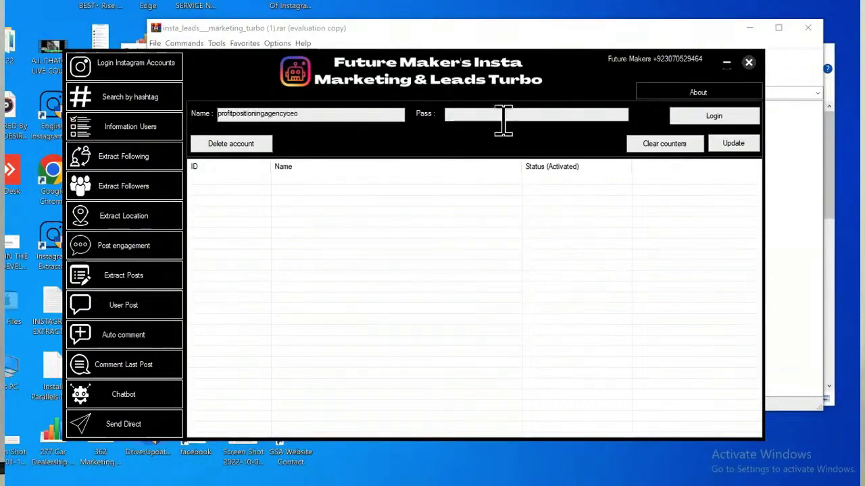
{"action": "left_click", "coordinate": [503, 115]}
{"action": "type", "text": "*********"}
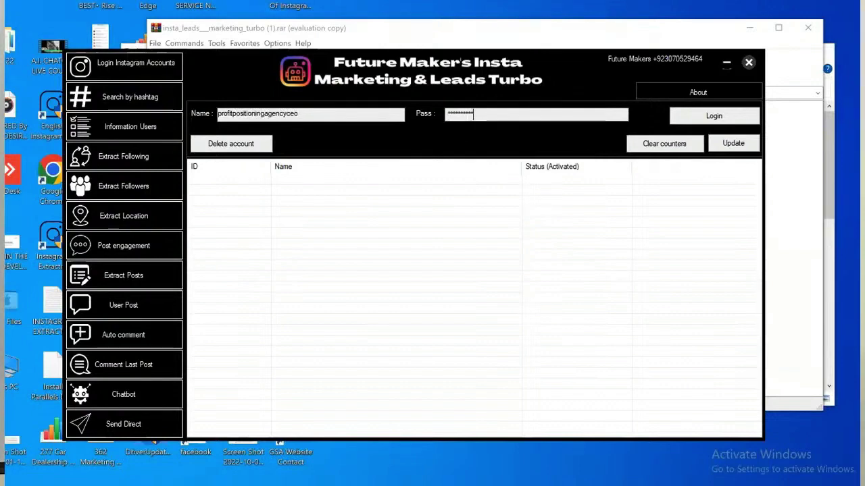
{"action": "type", "text": "***"}
{"action": "left_click", "coordinate": [717, 117]}
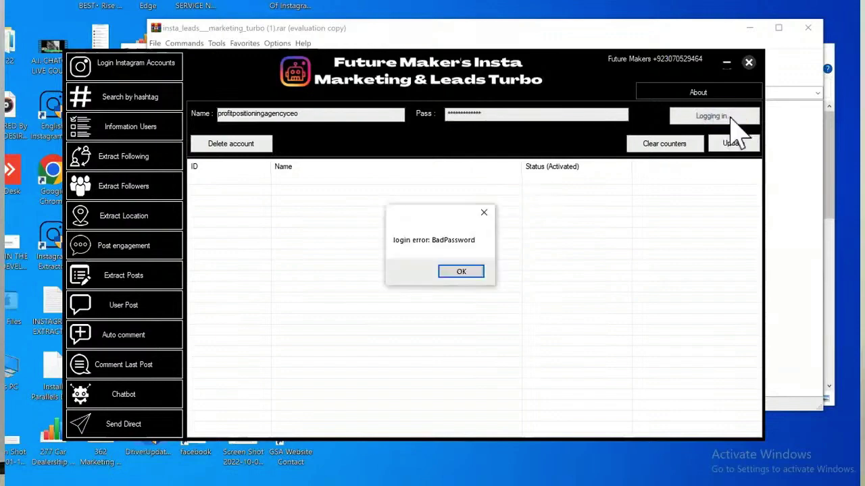
{"action": "left_click", "coordinate": [462, 271]}
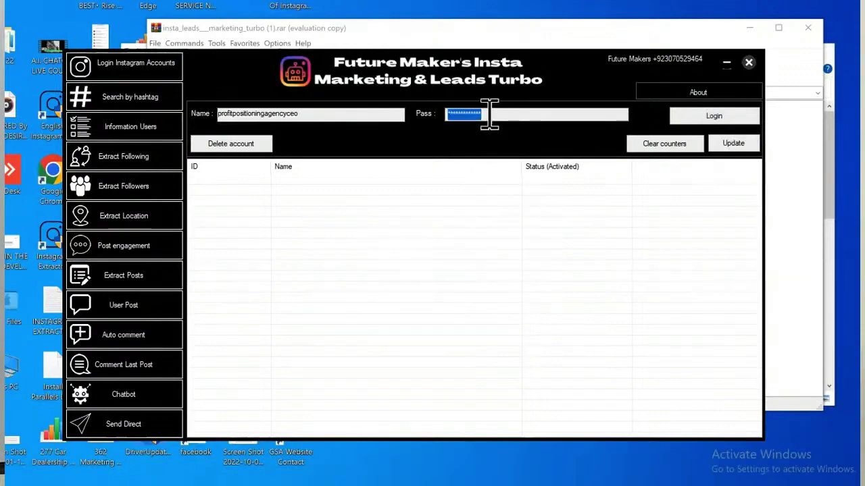
{"action": "type", "text": "**"}
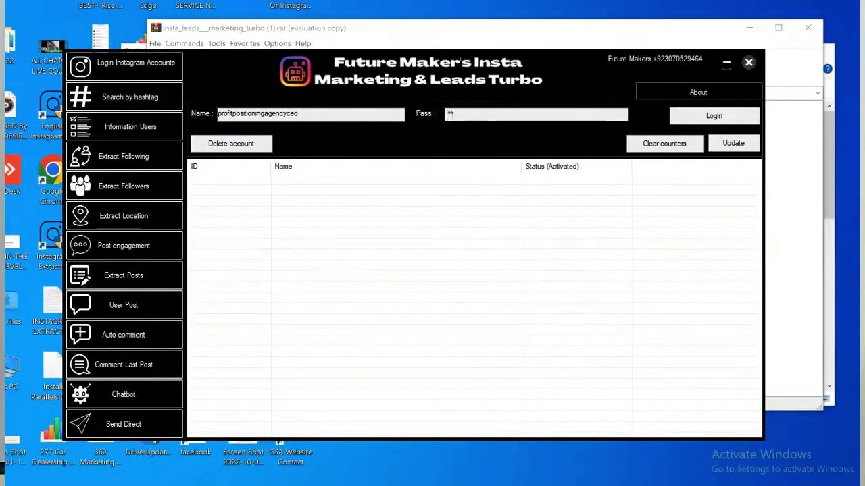
{"action": "left_click", "coordinate": [719, 116]}
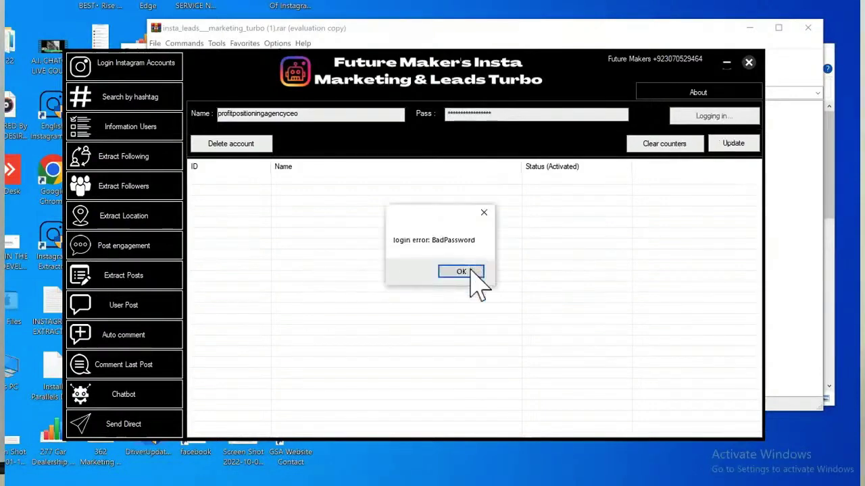
{"action": "left_click", "coordinate": [469, 272]}
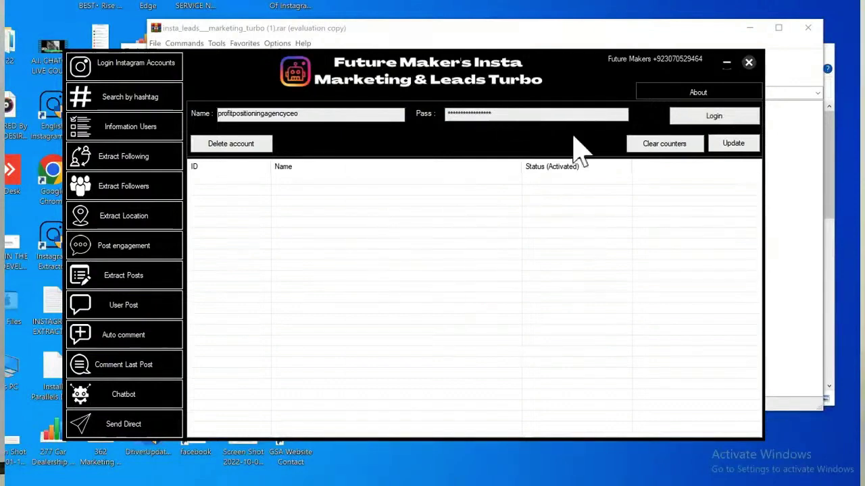
In the hashtag search view, set minimum delay to 1 second and maximum results to 10000.
{"action": "left_click", "coordinate": [130, 103]}
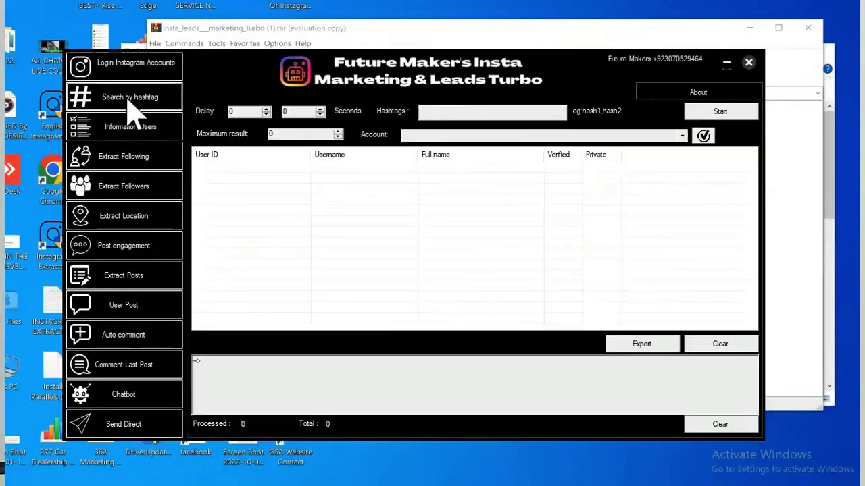
{"action": "left_click", "coordinate": [267, 109]}
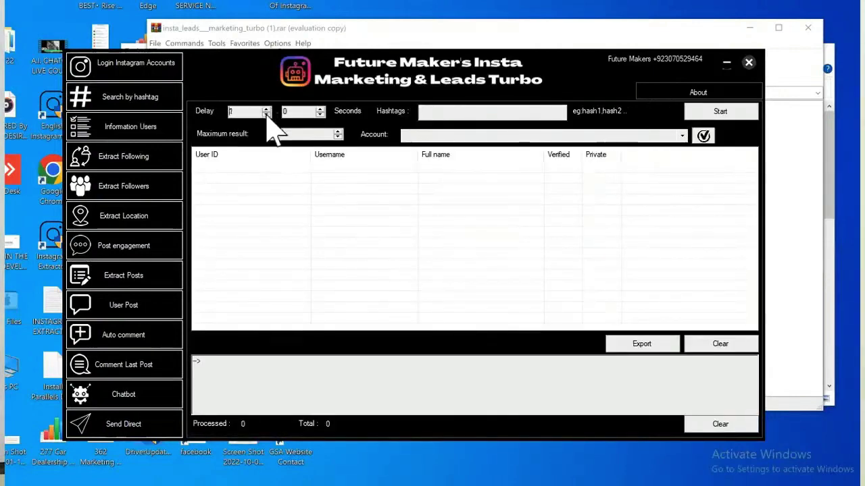
{"action": "scroll", "coordinate": [318, 112], "scroll_direction": "down", "scroll_amount": 1}
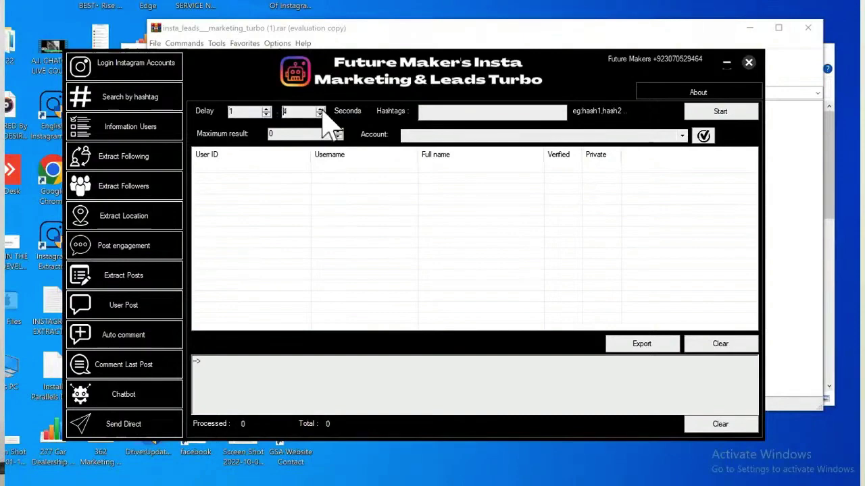
{"action": "scroll", "coordinate": [318, 112], "scroll_direction": "up", "scroll_amount": 3}
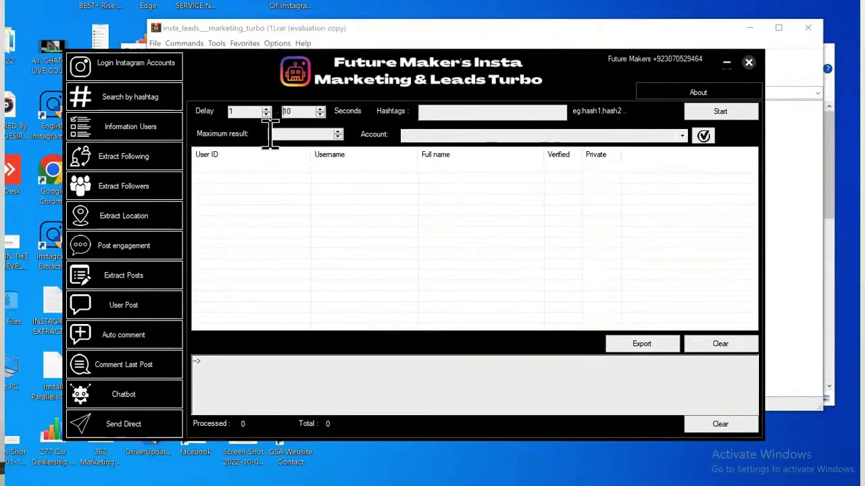
{"action": "left_click", "coordinate": [271, 133]}
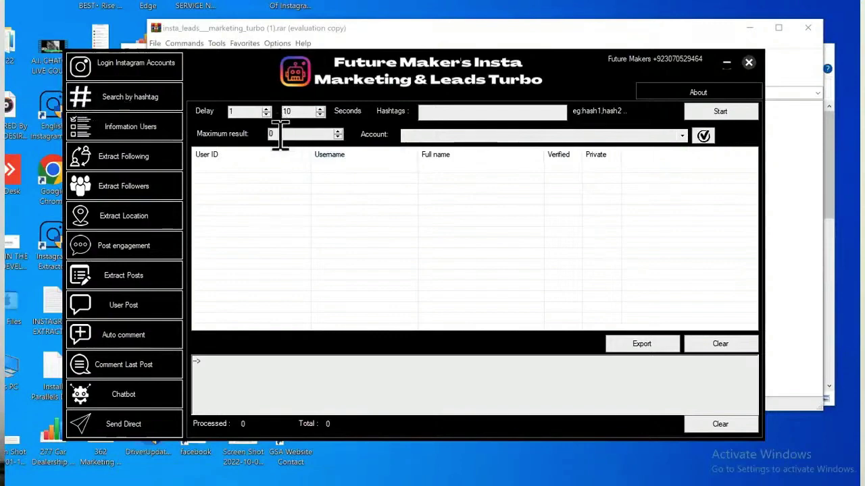
{"action": "type", "text": "10"}
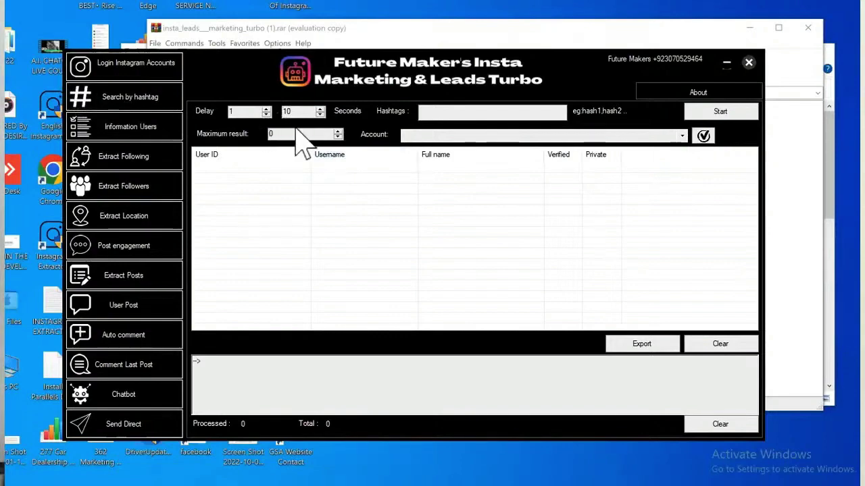
{"action": "type", "text": "00"}
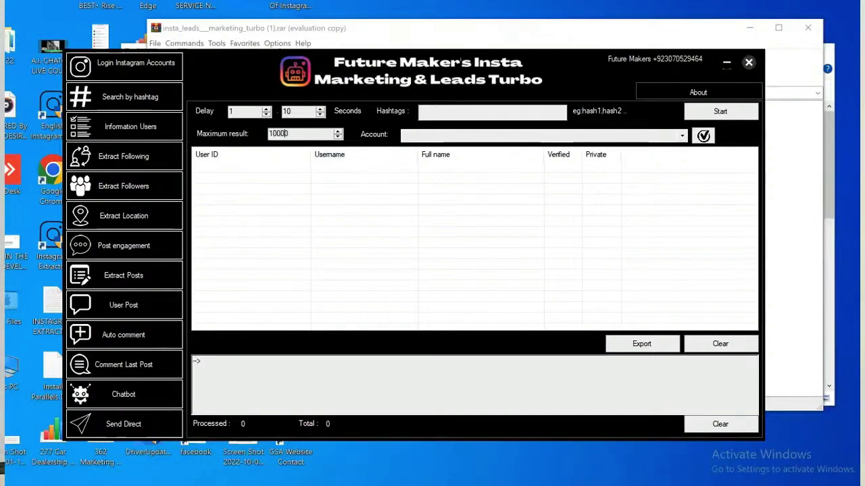
Enter the hashtag 'realtor' and check the account list, which is empty.
{"action": "left_click", "coordinate": [473, 108]}
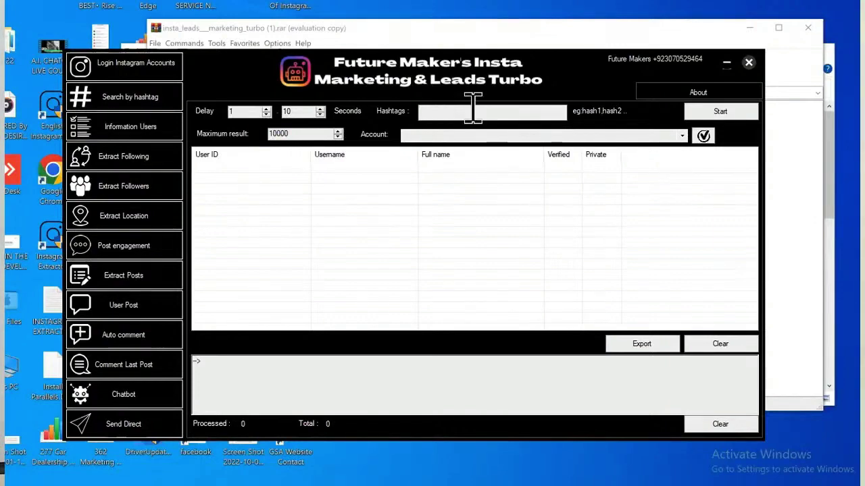
{"action": "left_click", "coordinate": [682, 136]}
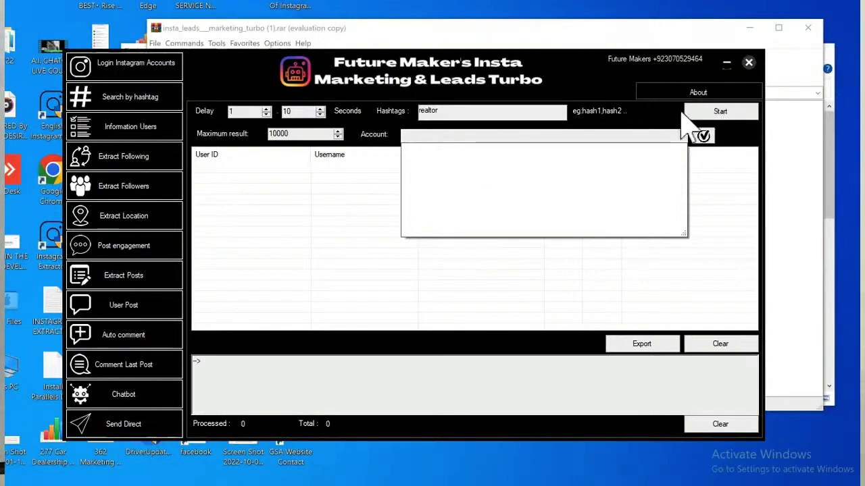
{"action": "left_click", "coordinate": [654, 109]}
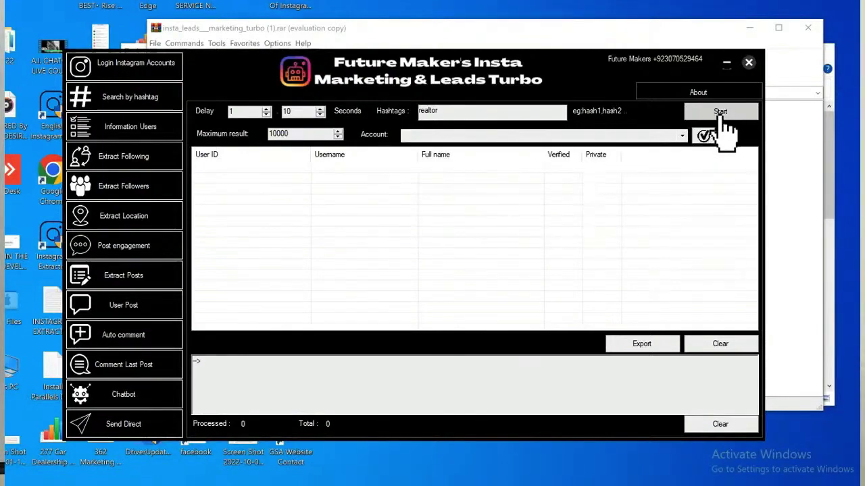